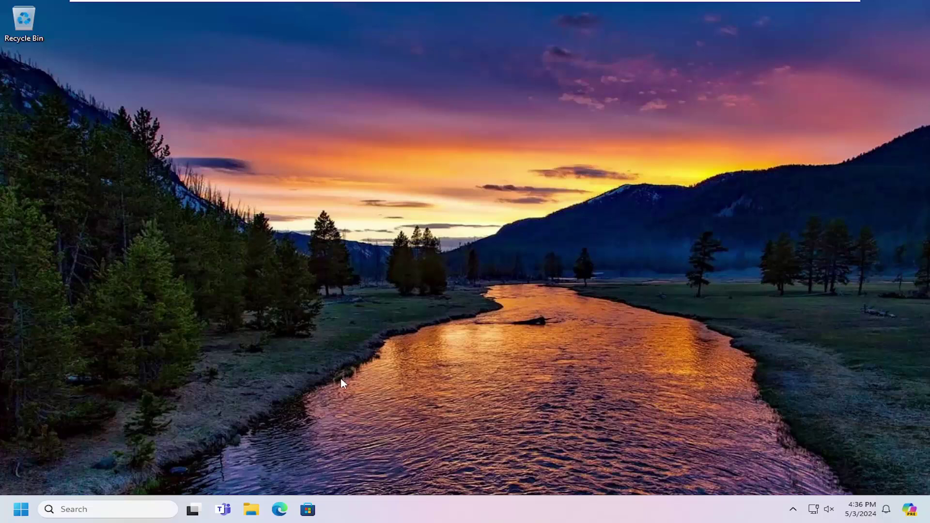
- Launch sysdm.cpl from Windows Search, centre System Properties and go to its Advanced settings
left_click(2, 518)
type("s")
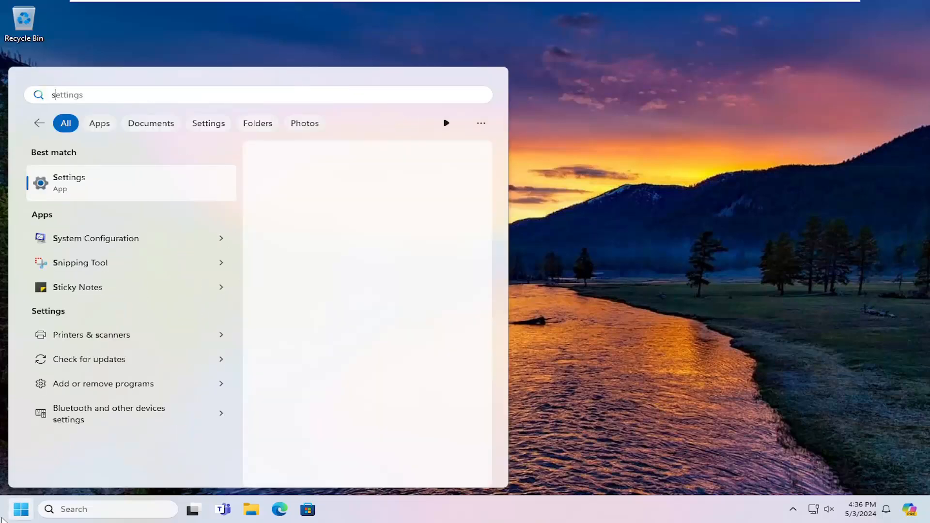
type("ysdm.")
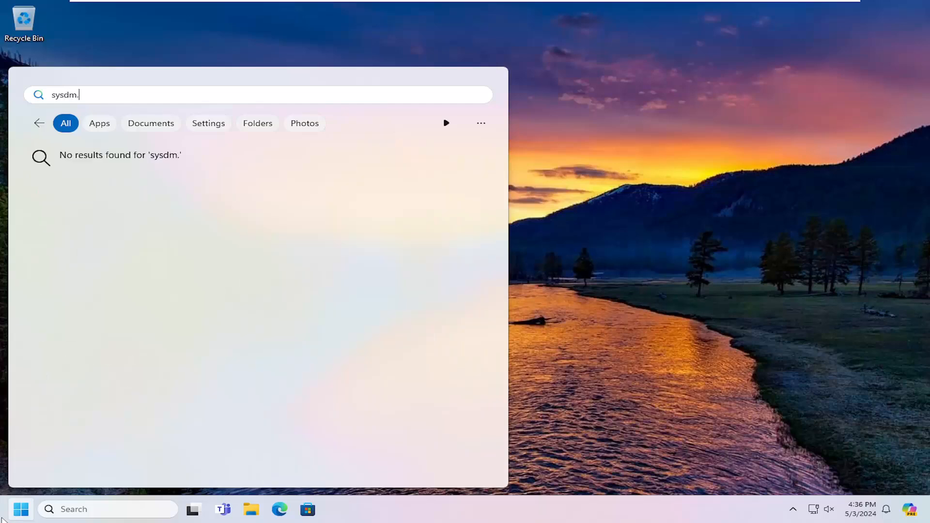
type("cpl")
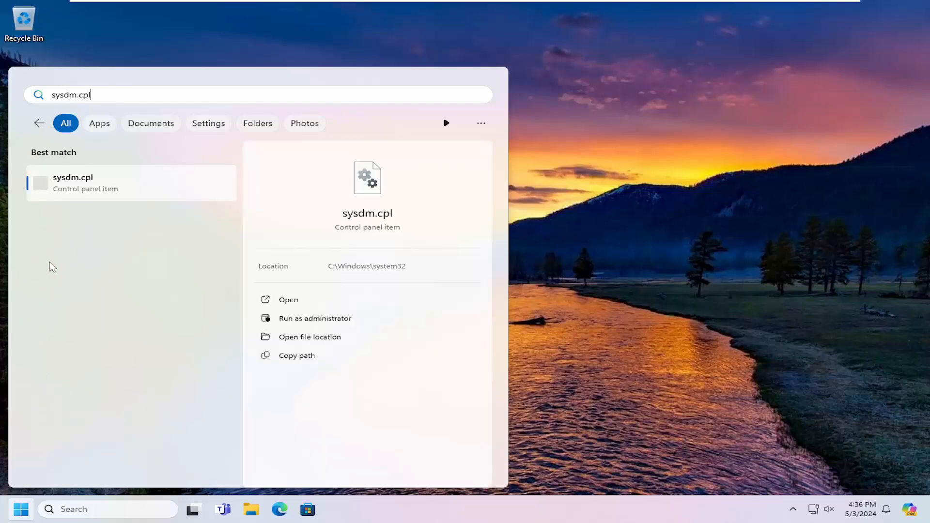
left_click(129, 193)
mouse_move(211, 24)
left_mouse_down()
mouse_move(438, 77)
mouse_move(454, 91)
left_mouse_up()
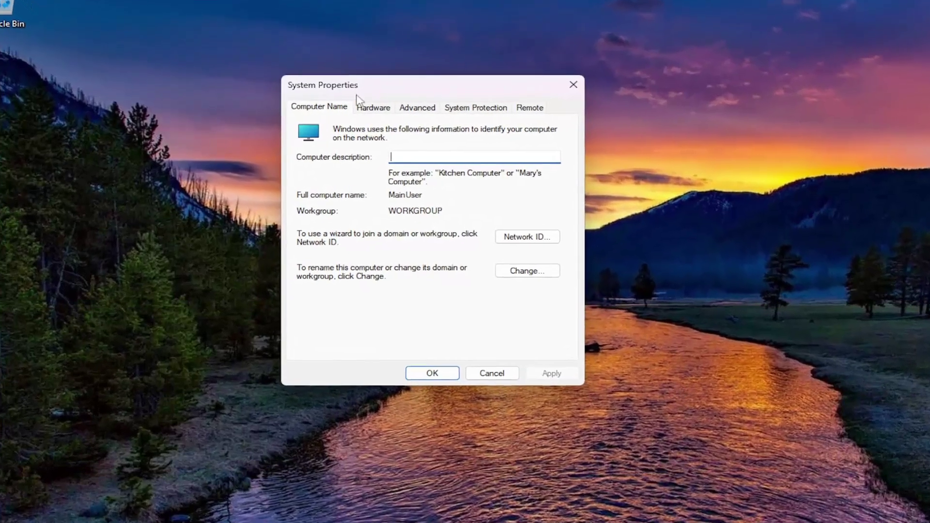
left_click(386, 111)
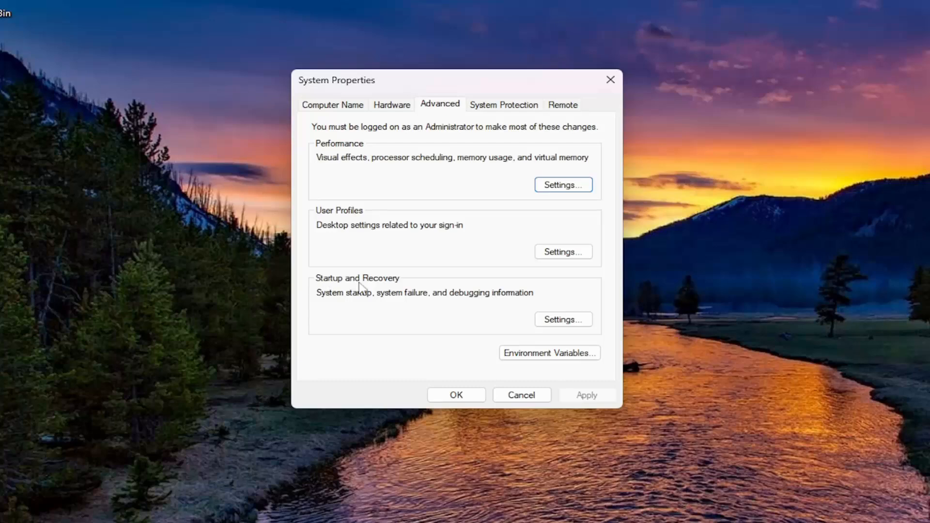
- Bring up the Environment Variables list and start a new user variable
left_click(558, 356)
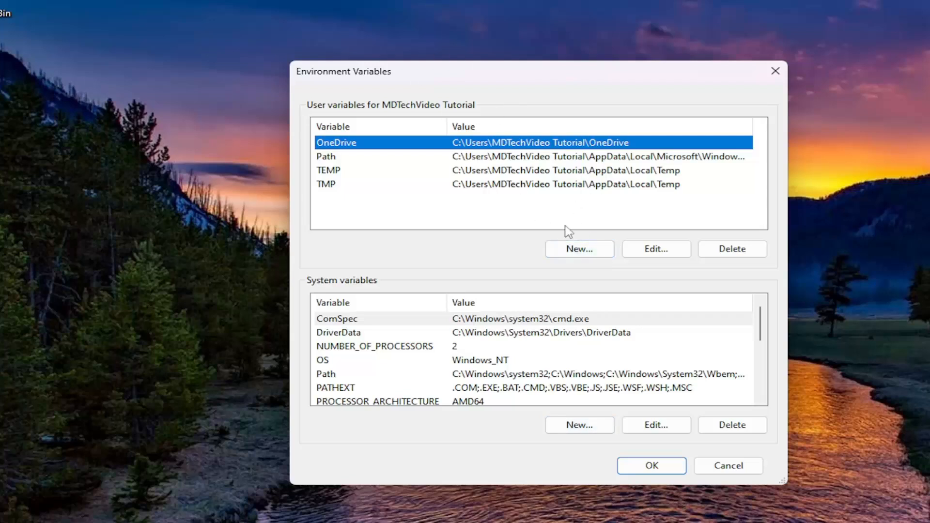
left_click(578, 251)
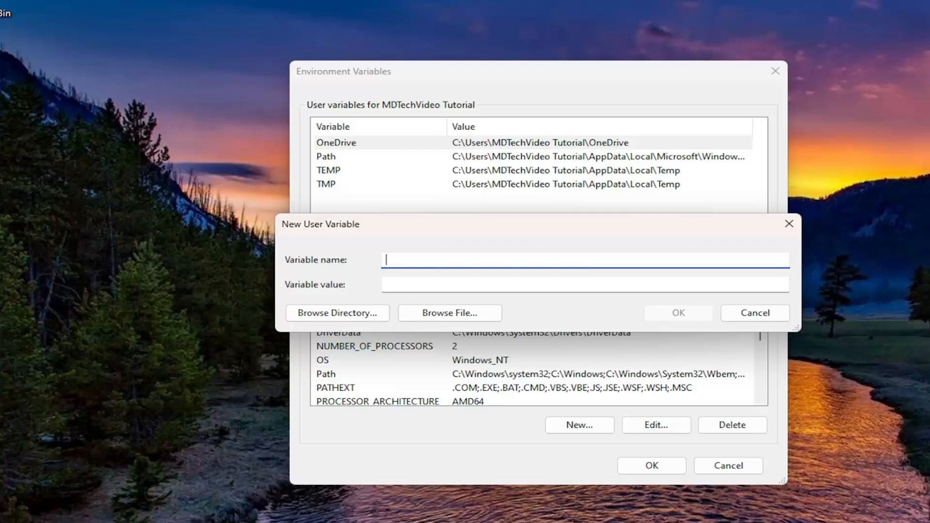
type("%userprofile%")
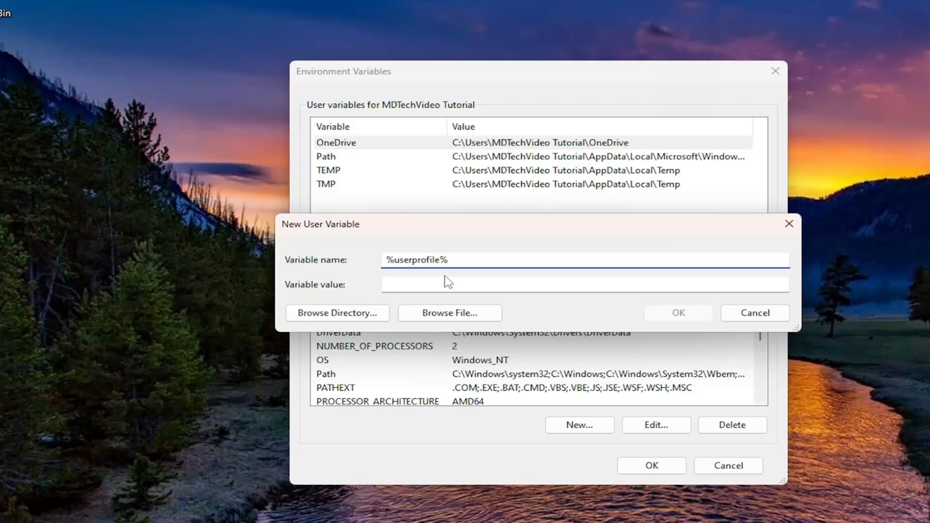
- Name the variable %userprofile% and move on to its value, starting with C
key("Tab")
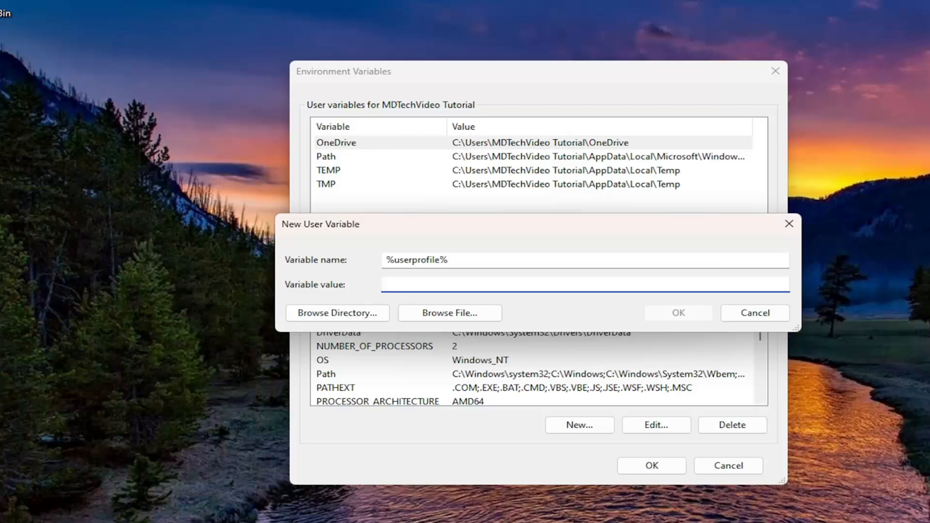
type("C")
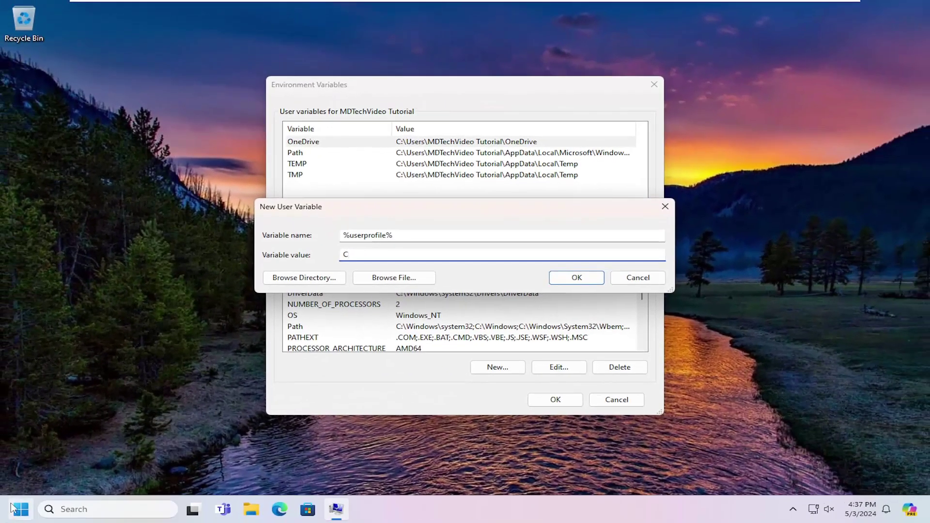
- Launch File Explorer from search and view the drives under This PC
left_click(16, 509)
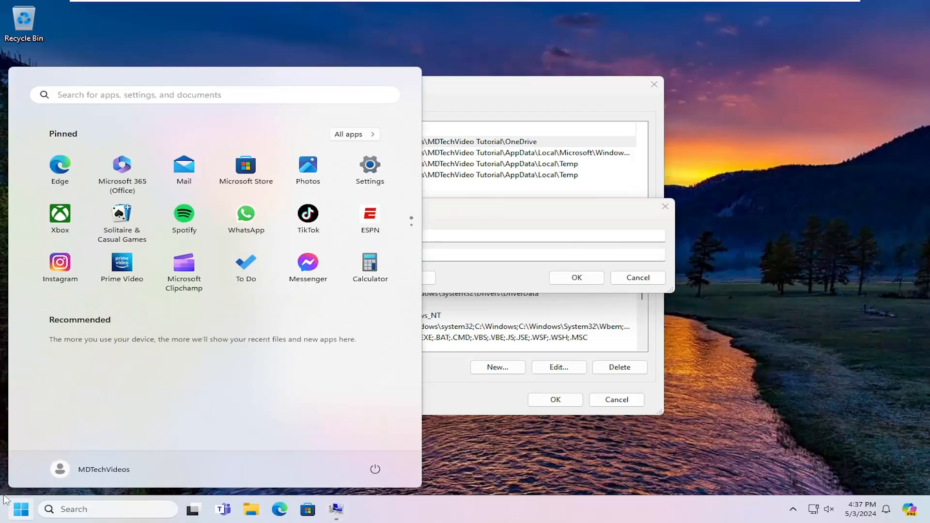
type("file explo")
key("Return")
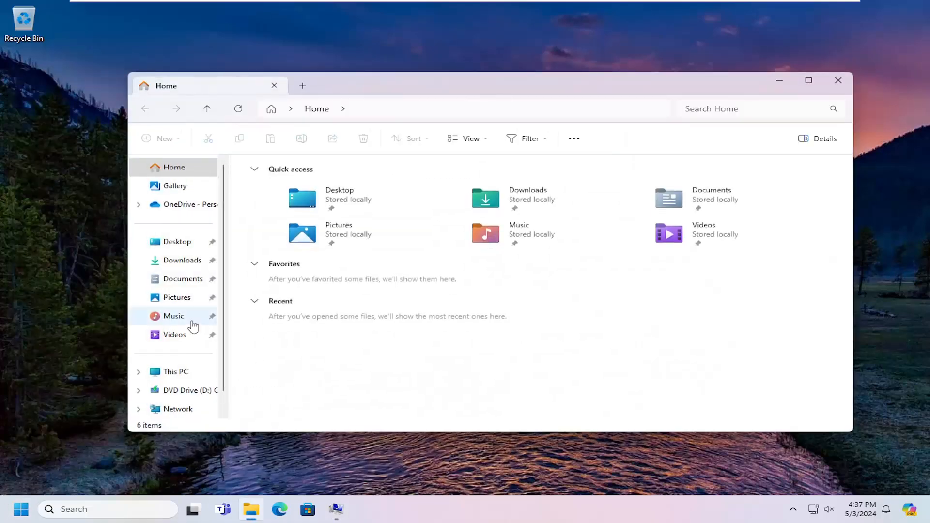
left_click(167, 375)
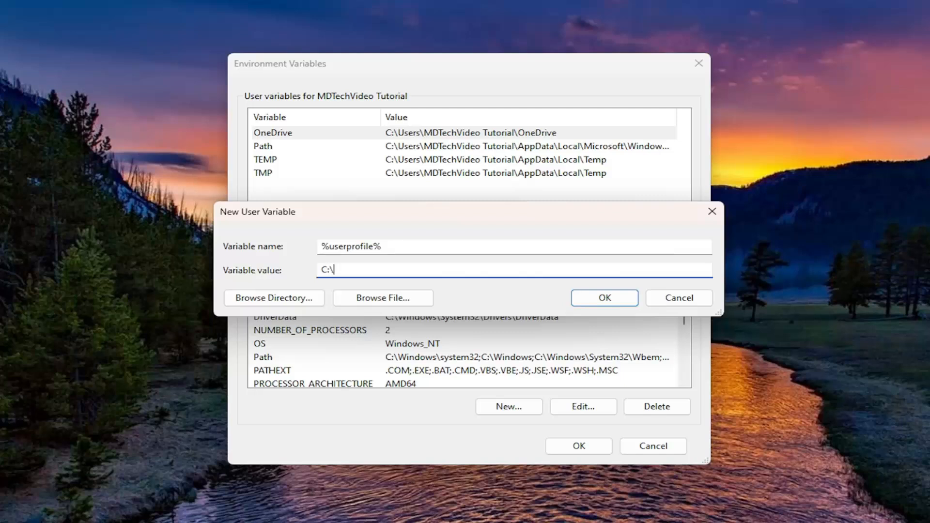
type("Users\\")
type("MDTech")
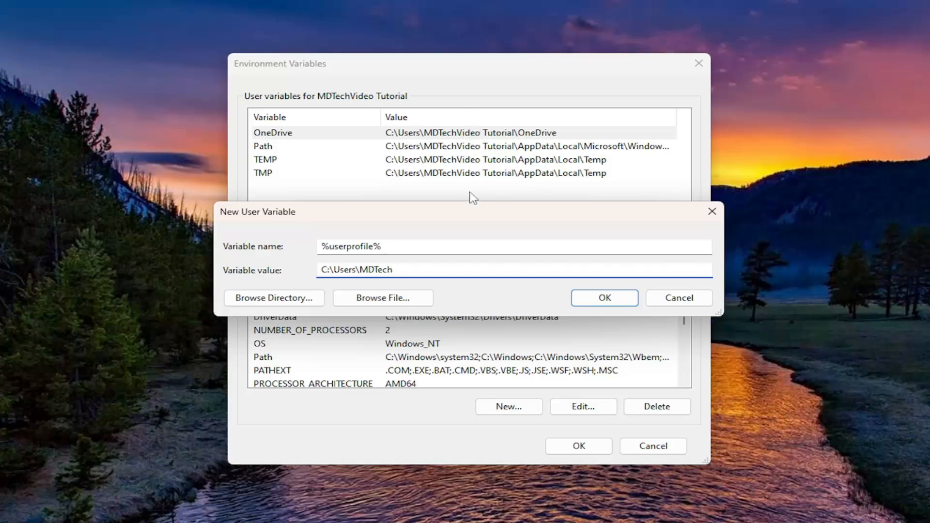
type("Video Tutorial")
- Save %userprofile% as C:\Users\MDTechVideo Tutorial and confirm the Environment Variables list
left_click(616, 301)
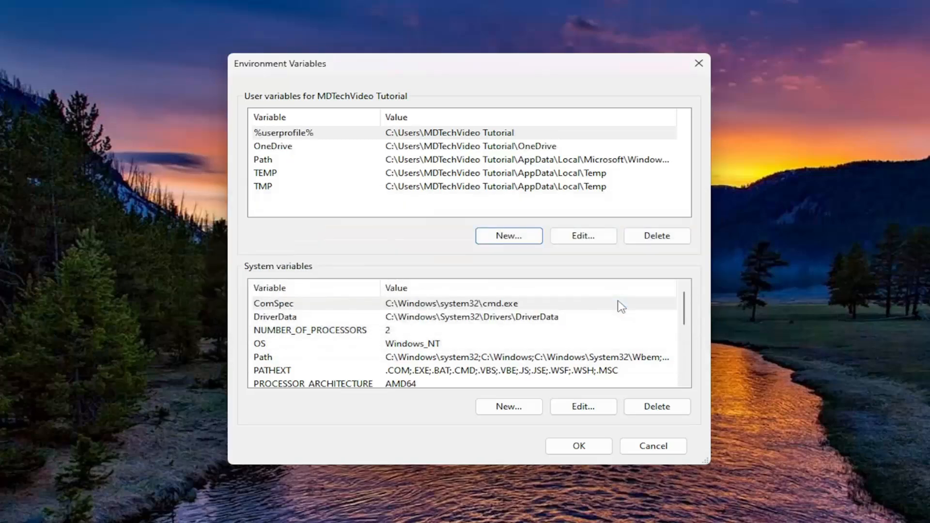
left_click(588, 448)
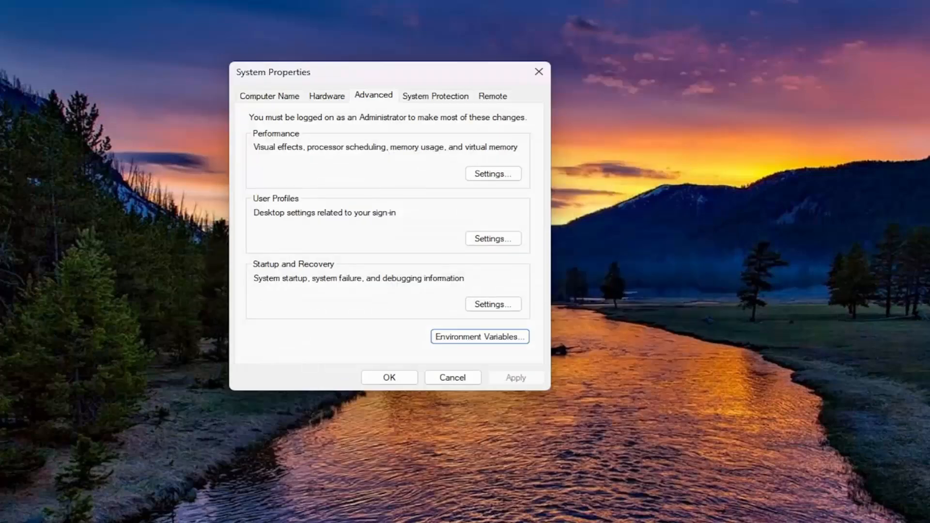
- Close System Properties and bring up the Start button's quick links menu
left_click(385, 380)
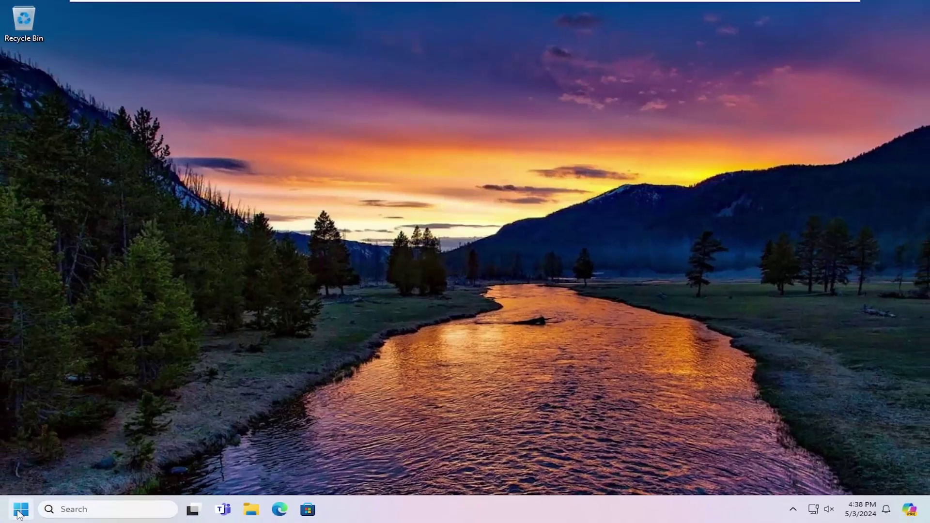
right_click(21, 509)
- Run Command Prompt as administrator from a cmd search and approve the UAC prompt
left_click(4, 514)
type("cmd")
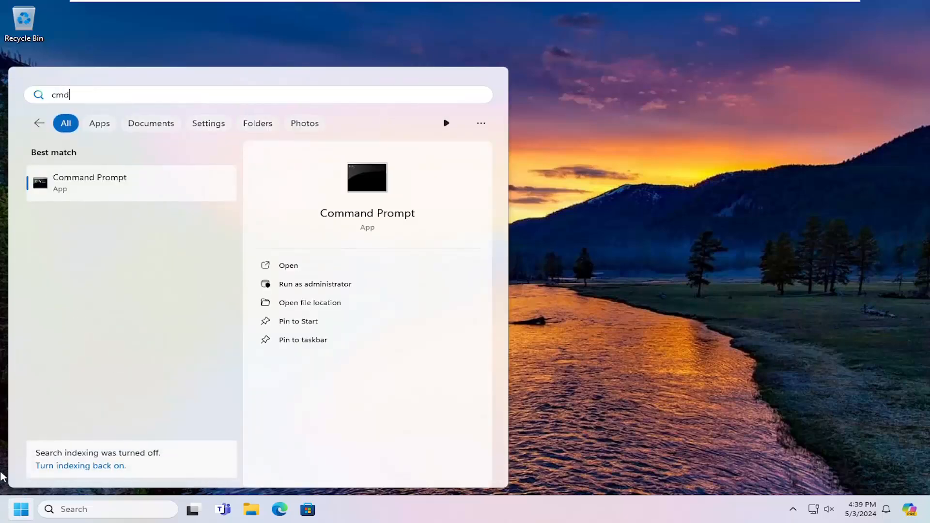
right_click(95, 188)
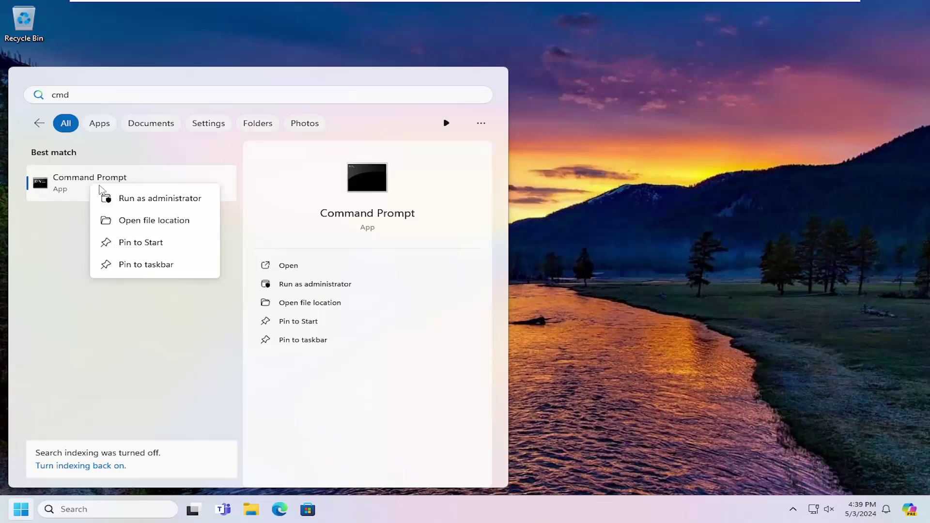
left_click(134, 198)
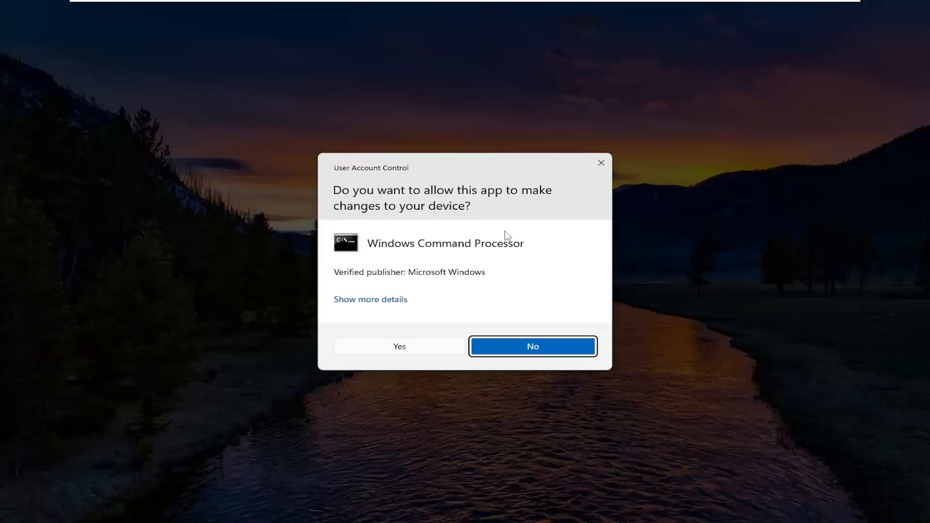
left_click(441, 345)
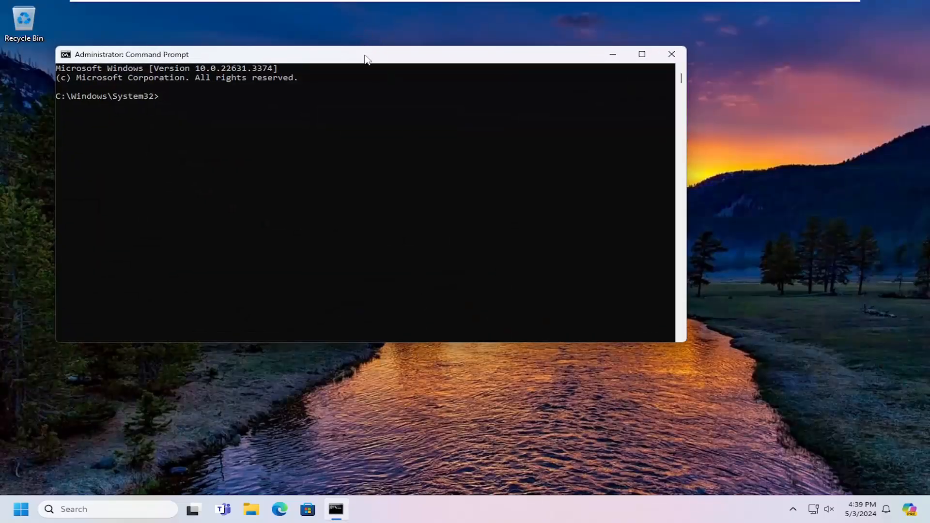
- Centre the window and run the pasted cd /d command into the INetCache folder
left_click_drag(366, 59, 475, 99)
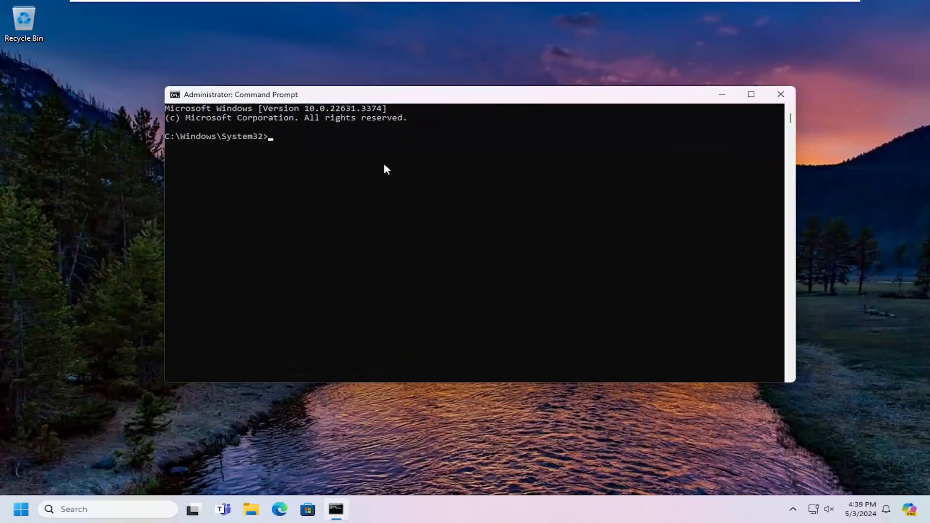
right_click(439, 102)
mouse_move(445, 192)
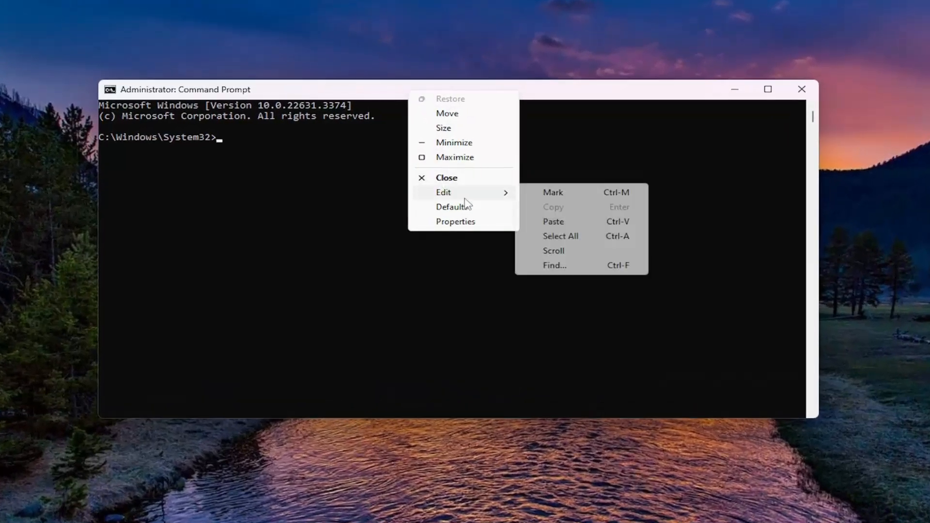
left_click(565, 222)
key("Return")
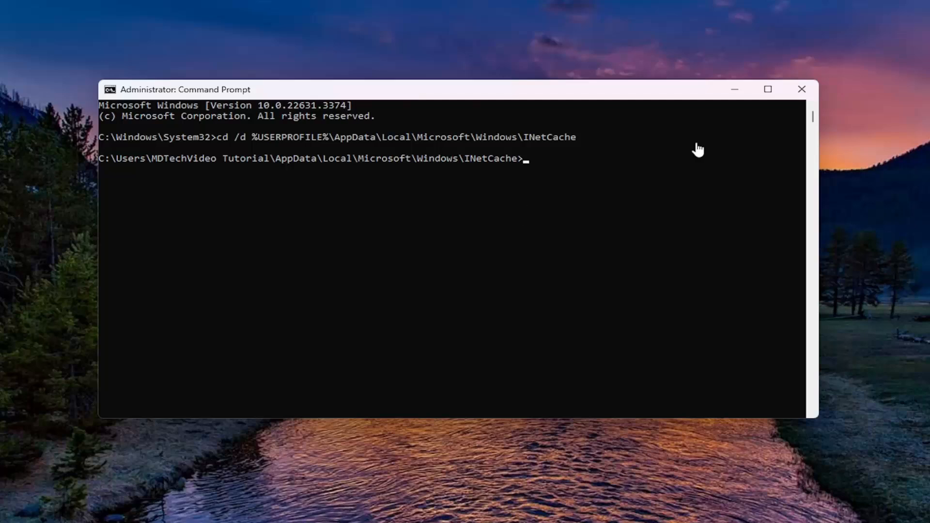
- Run the pasted MD Content.Word command to create that folder
right_click(473, 92)
mouse_move(517, 188)
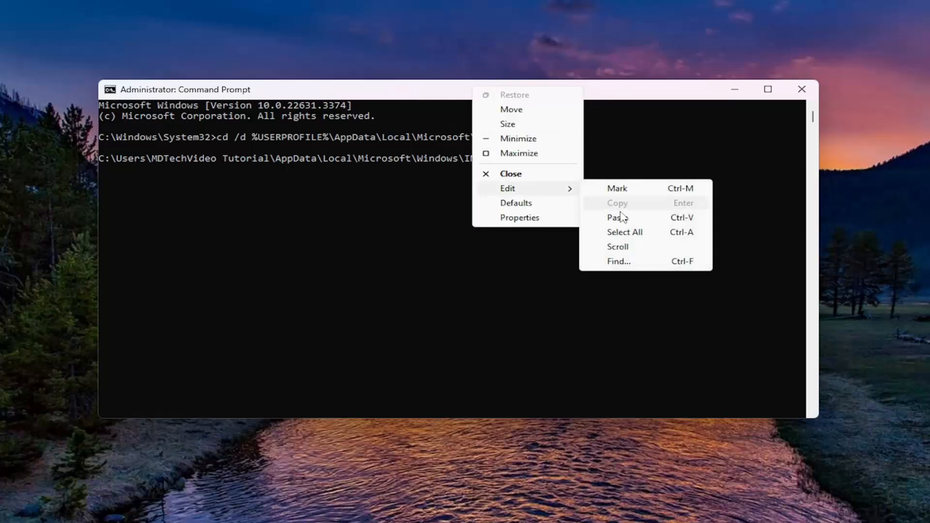
left_click(622, 217)
key("Return")
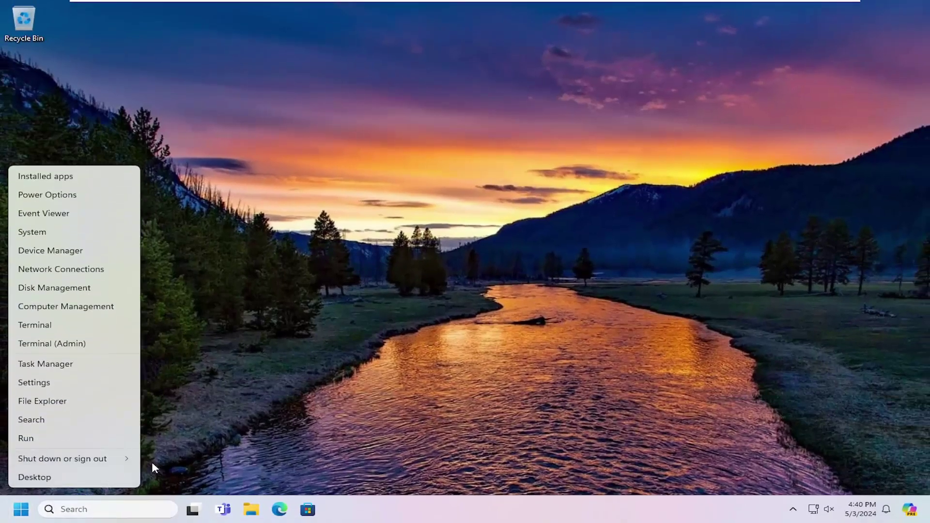
- Choose a shut down or sign out option from the Start quick links menu
mouse_move(63, 458)
left_click(167, 424)
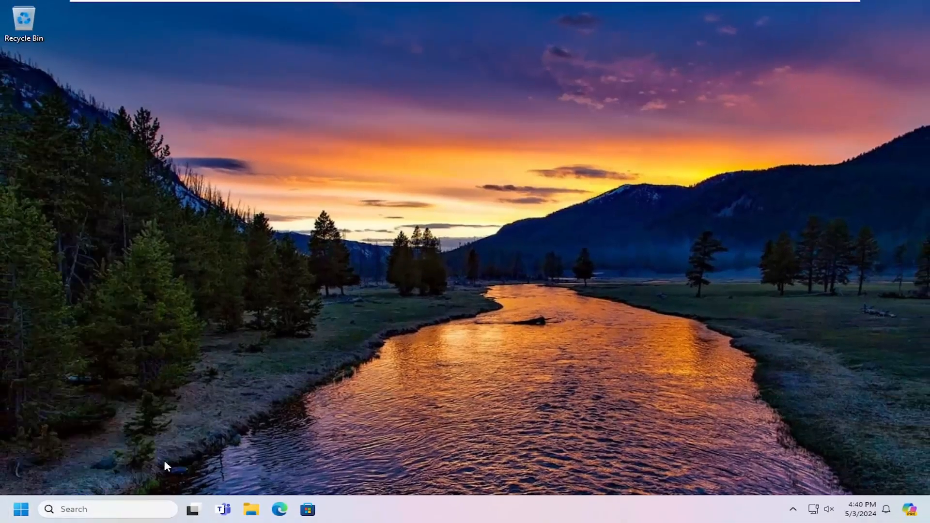